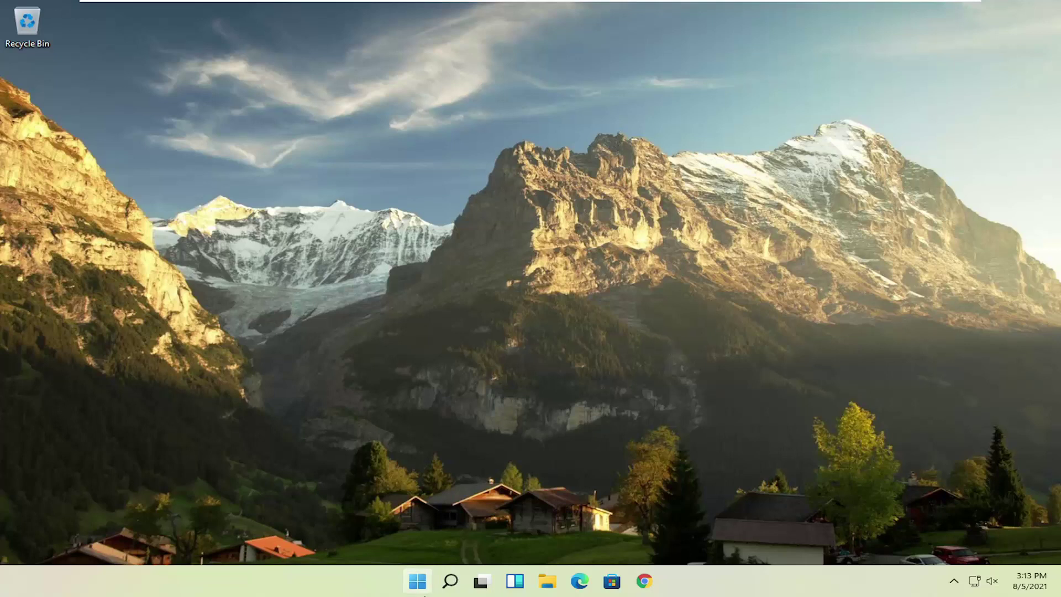
Disable Microsoft OneDrive in Task Manager's Startup apps list.
right_click(417, 581)
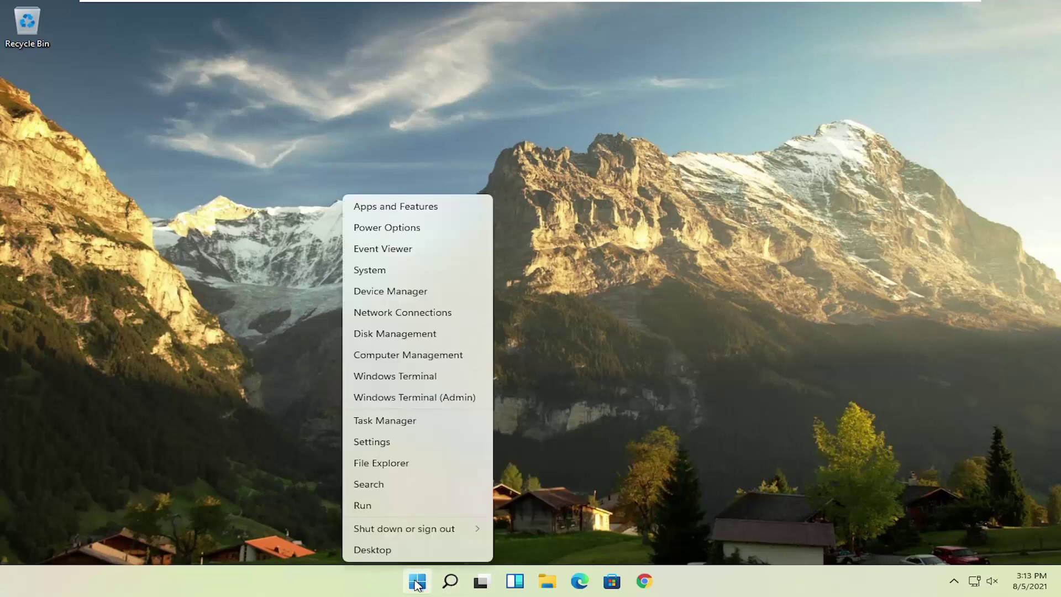
left_click(391, 425)
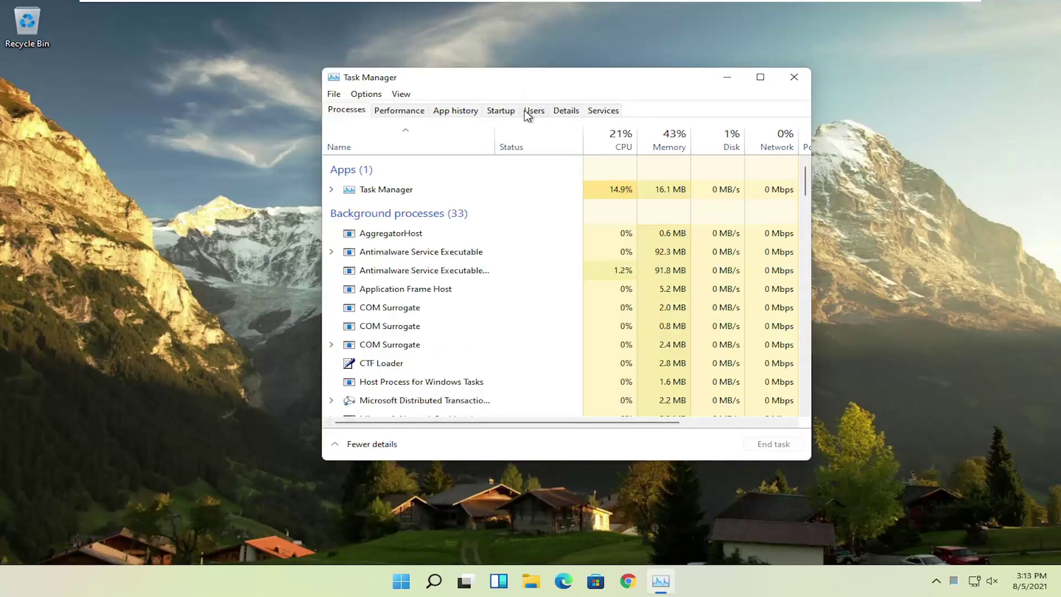
left_click(500, 112)
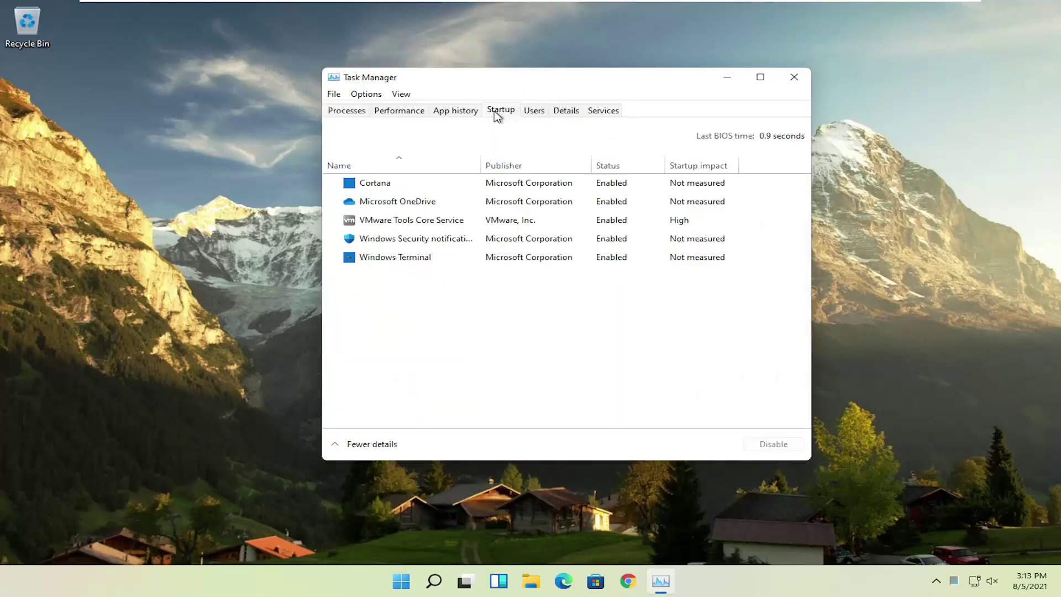
left_click(402, 210)
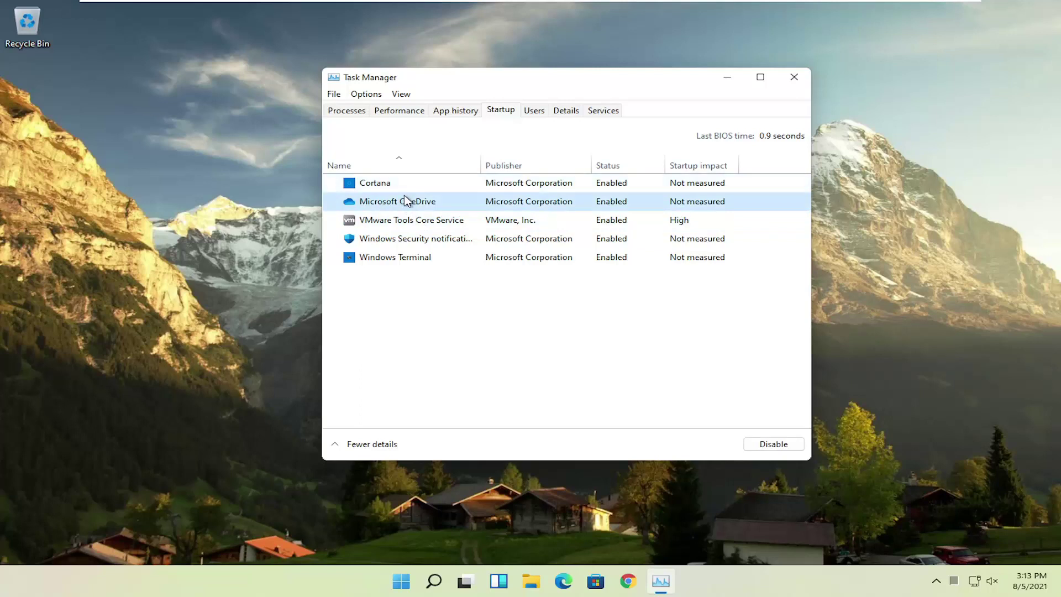
left_click(773, 448)
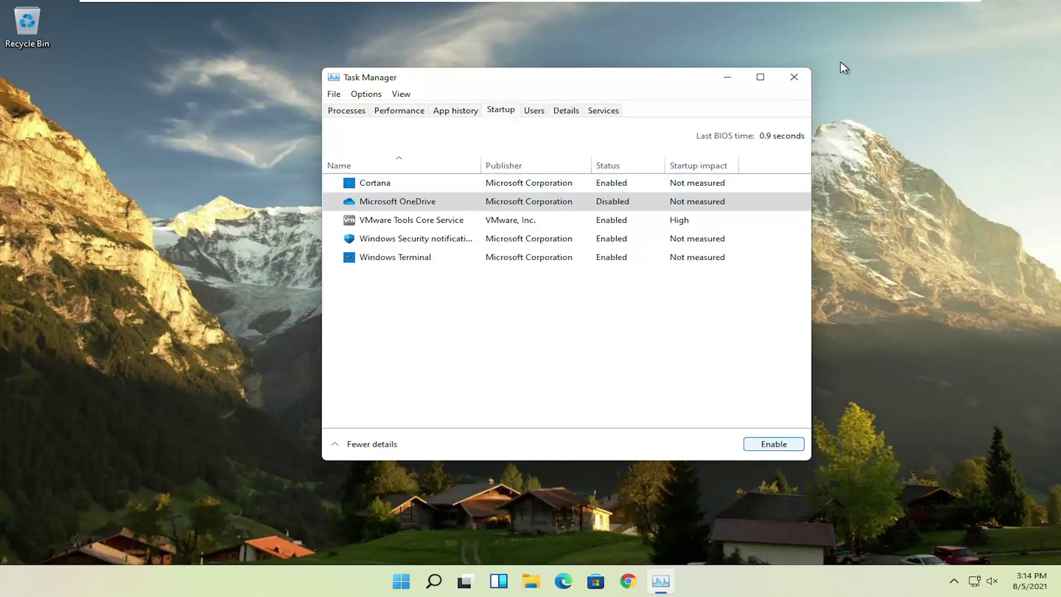
left_click(793, 78)
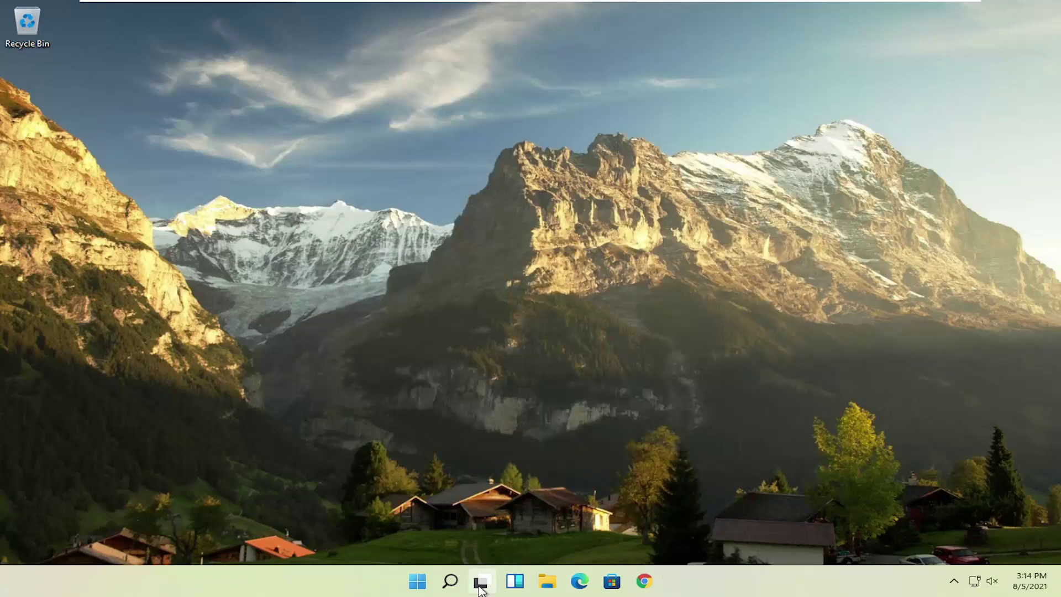
mouse_move(480, 580)
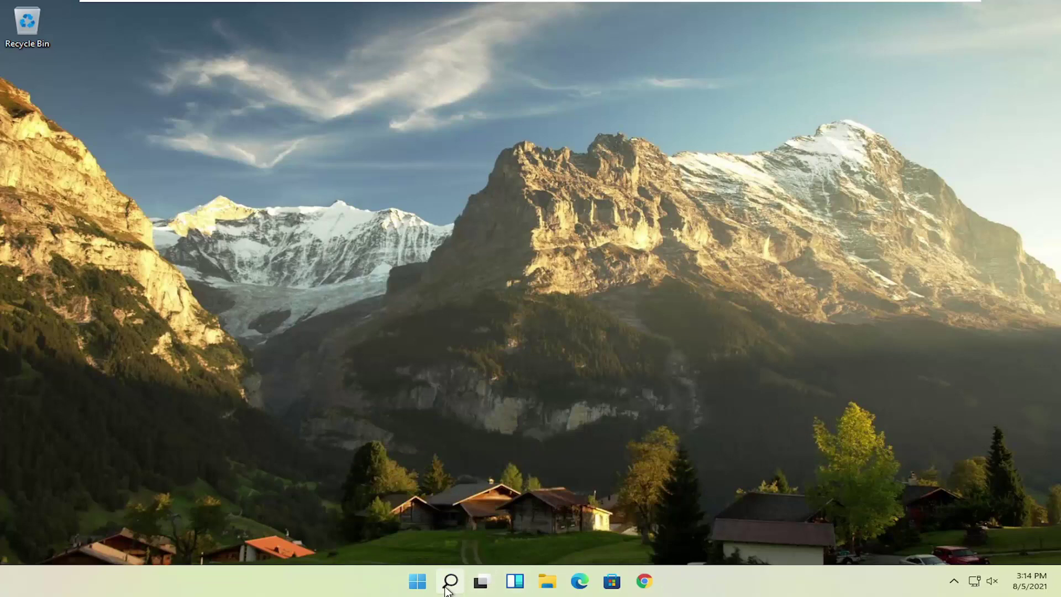
left_click(449, 585)
type("apps")
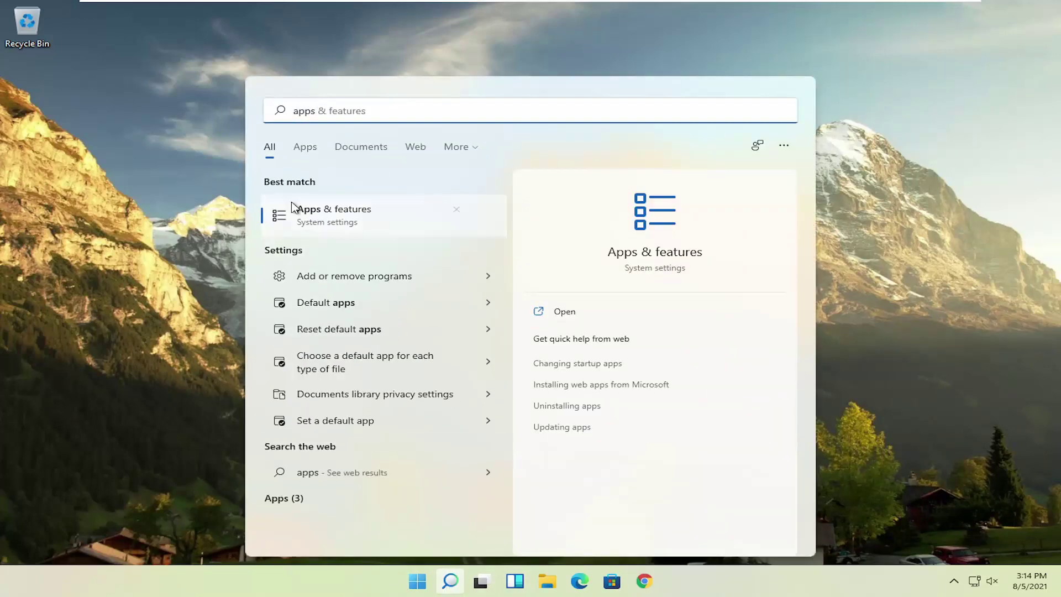
left_click(324, 209)
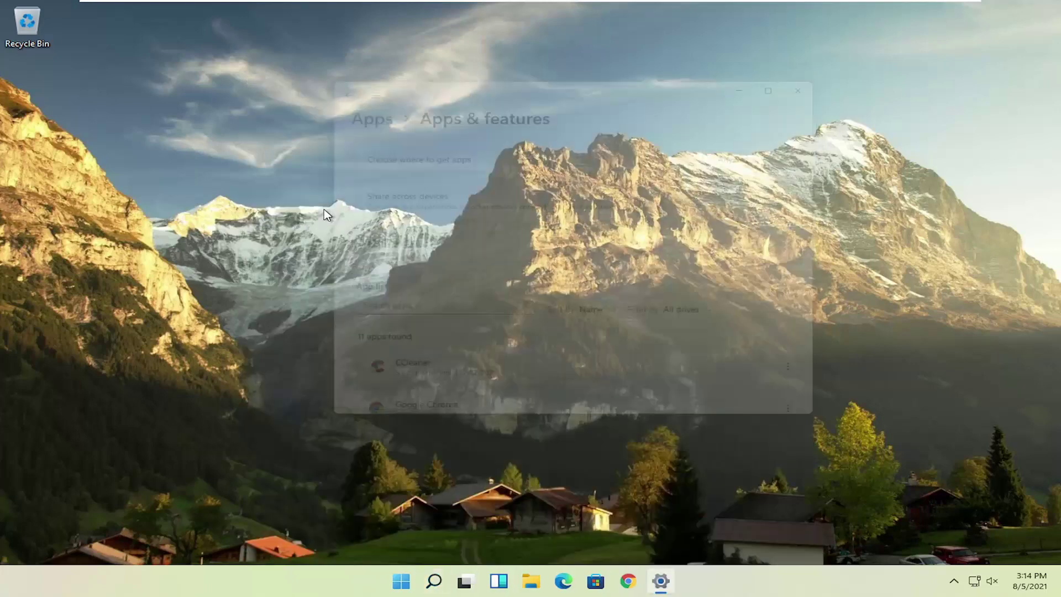
scroll(508, 260, "down", 5)
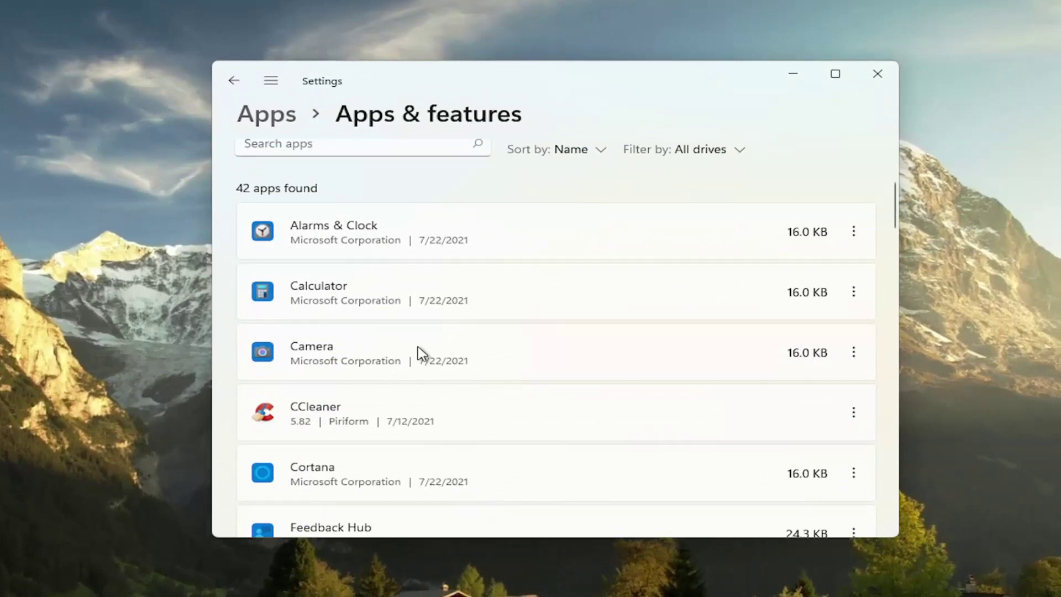
scroll(420, 354, "down", 1)
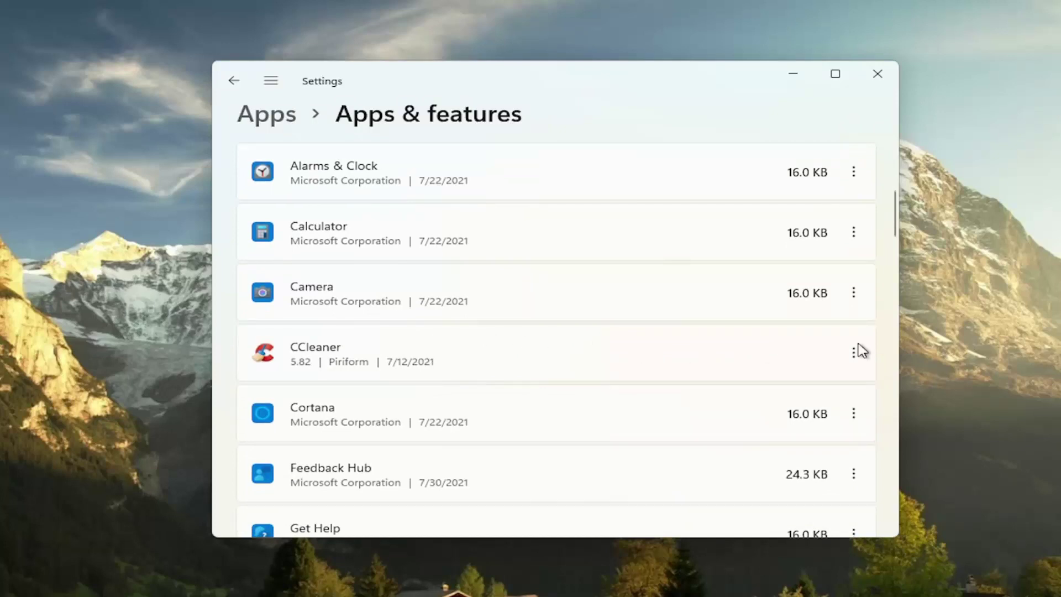
left_click(865, 355)
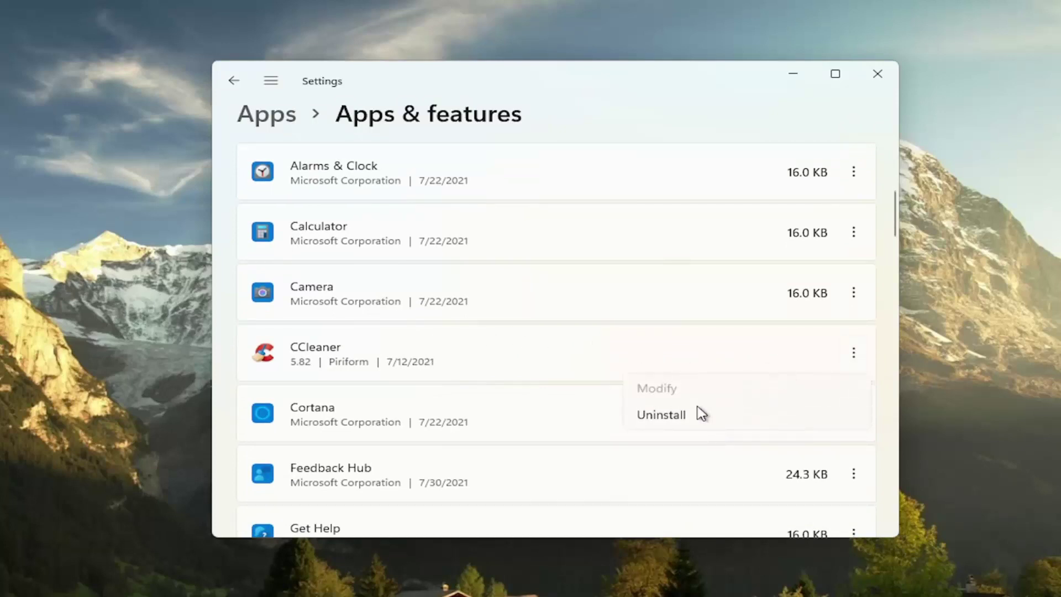
left_click(680, 90)
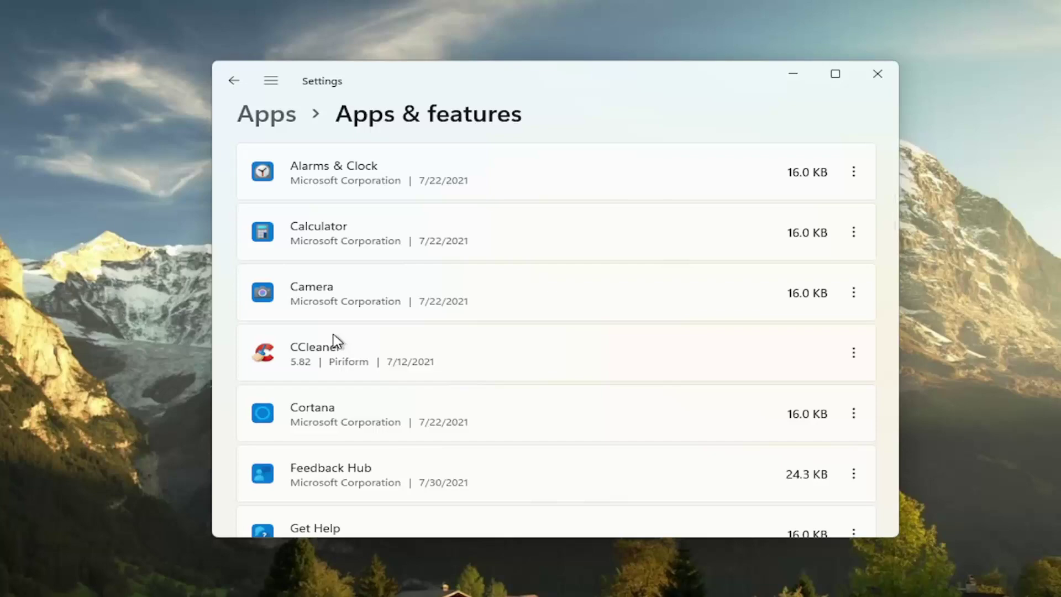
Search 'adjust' to reach Performance Options and apply Adjust for best performance.
left_click(881, 67)
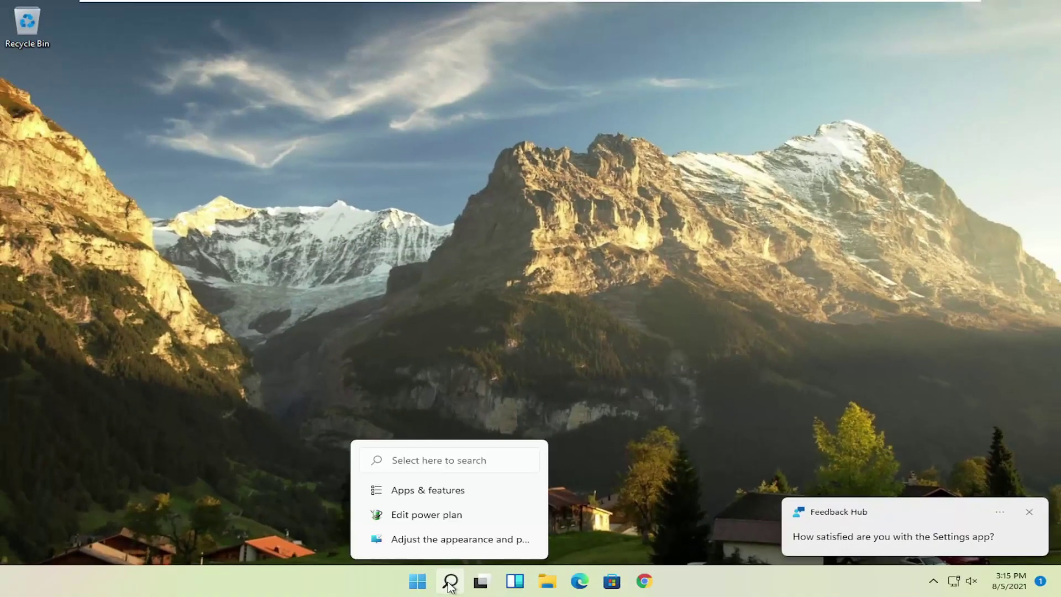
left_click(450, 581)
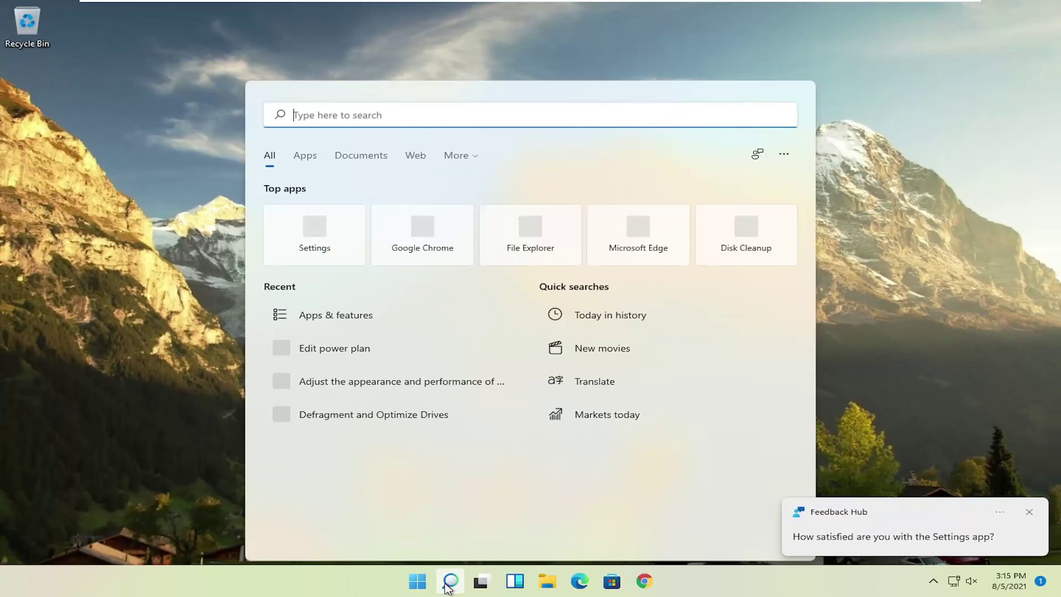
type("adjust")
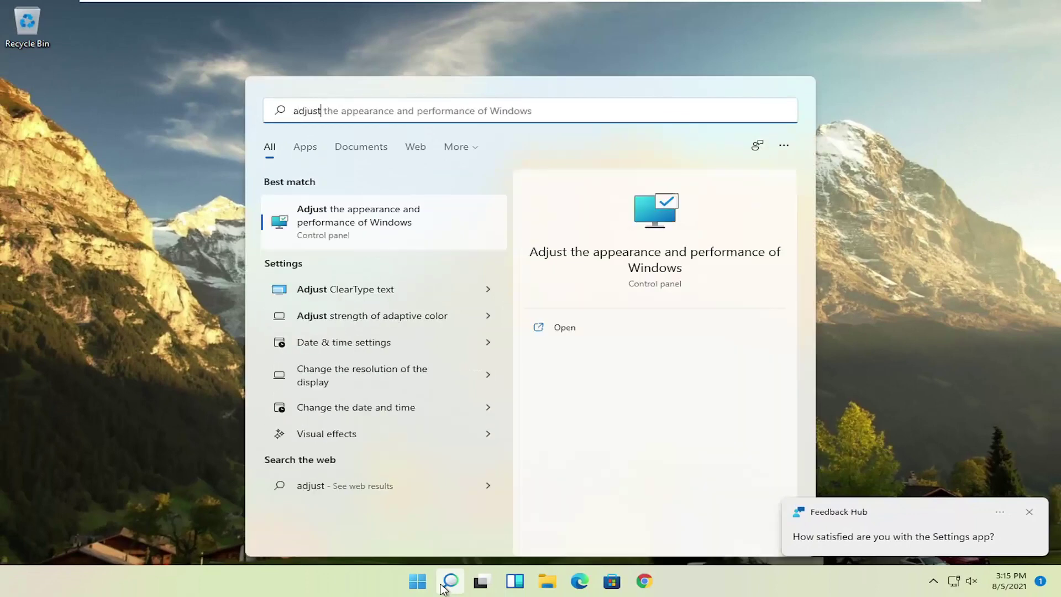
left_click(402, 226)
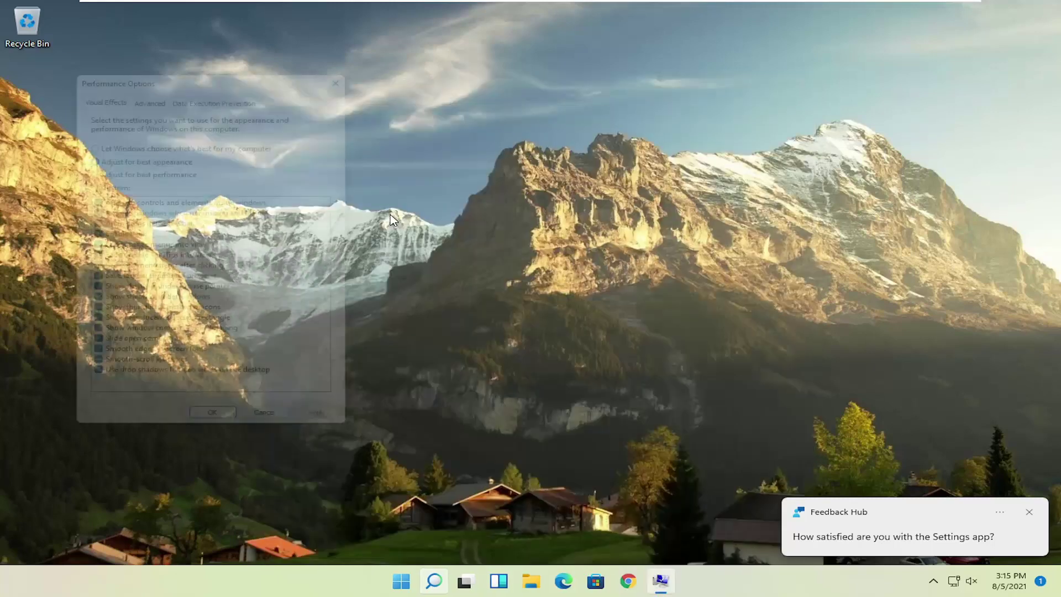
left_click_drag(225, 62, 450, 52)
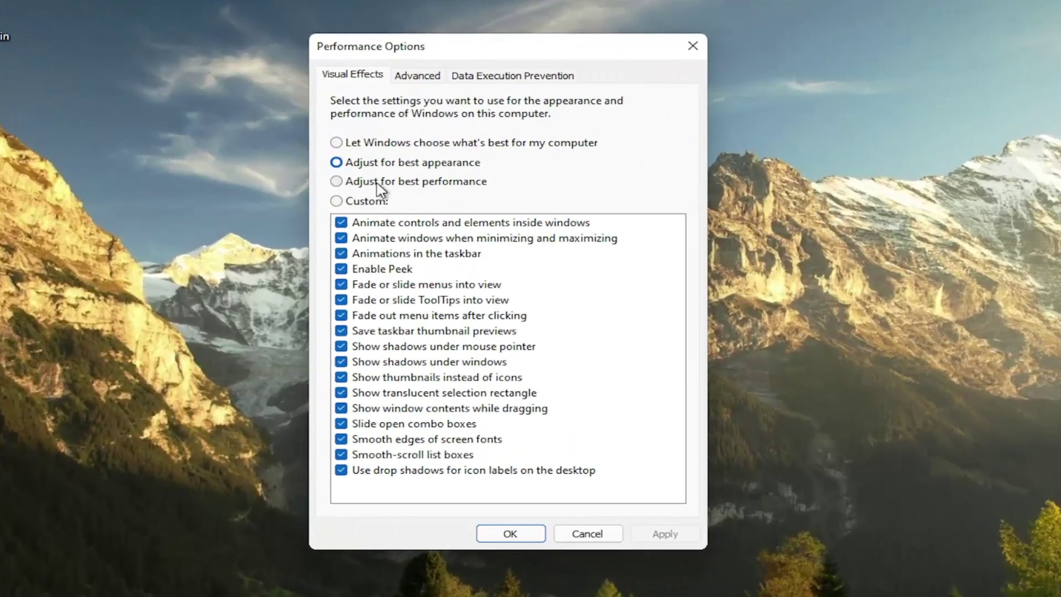
left_click(380, 185)
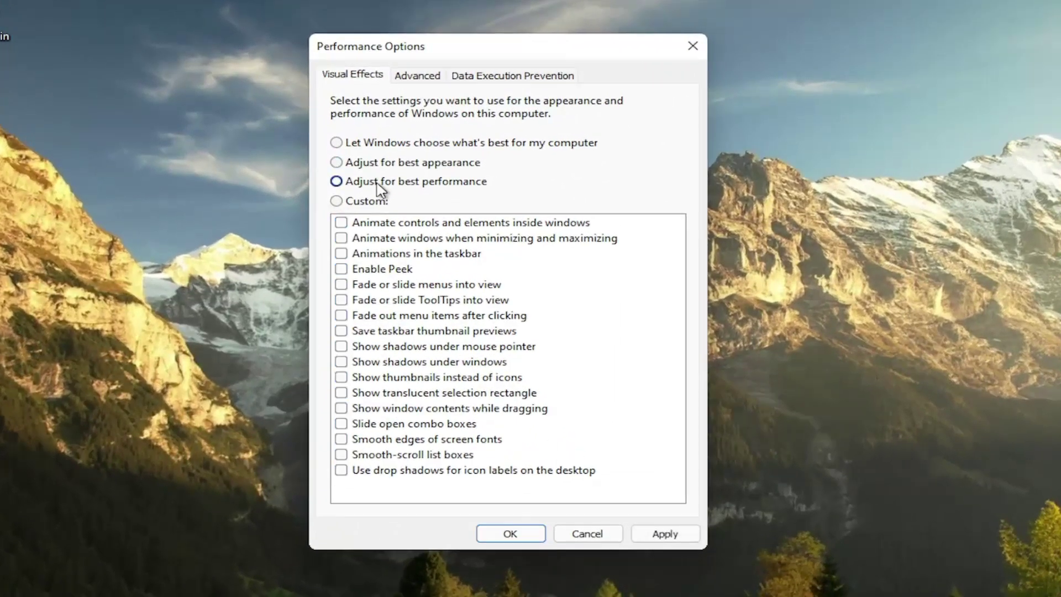
left_click(671, 534)
left_click_drag(435, 53, 492, 50)
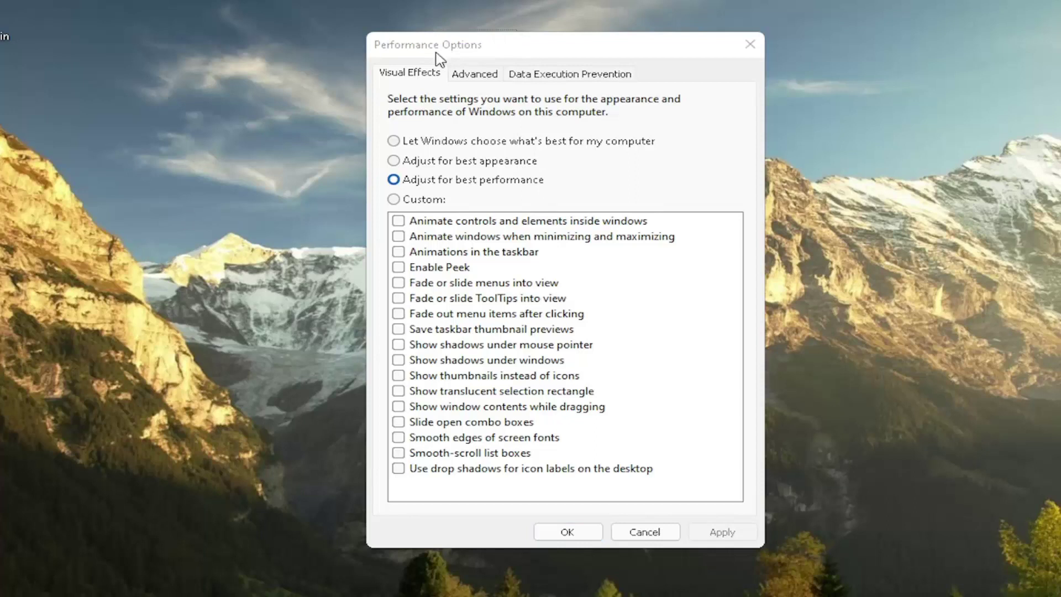
left_click_drag(553, 47, 581, 55)
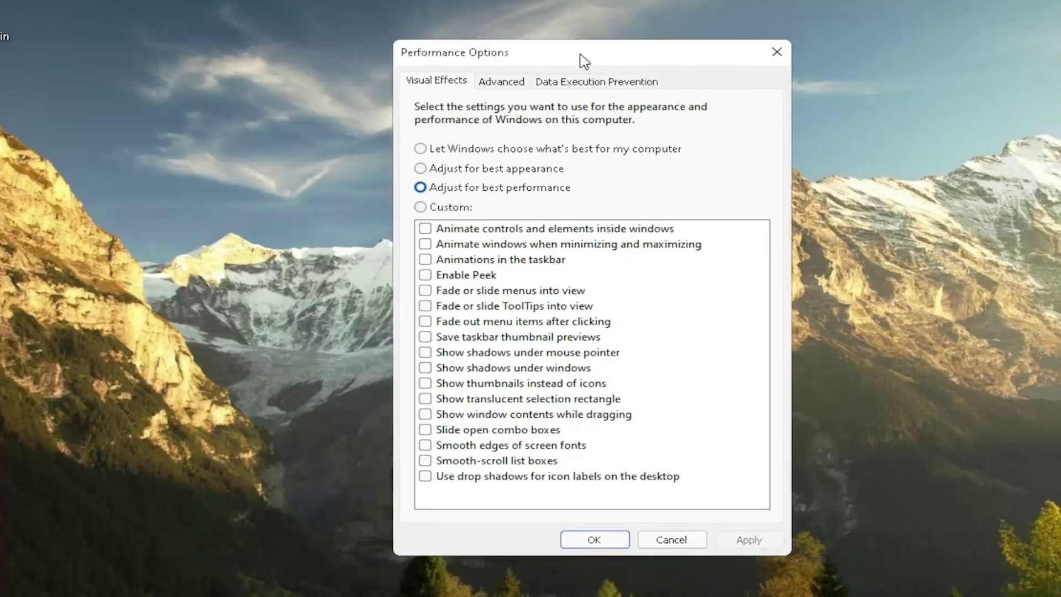
Apply Custom visual effects with only Show window contents while dragging checked, then search 'control'.
key("super")
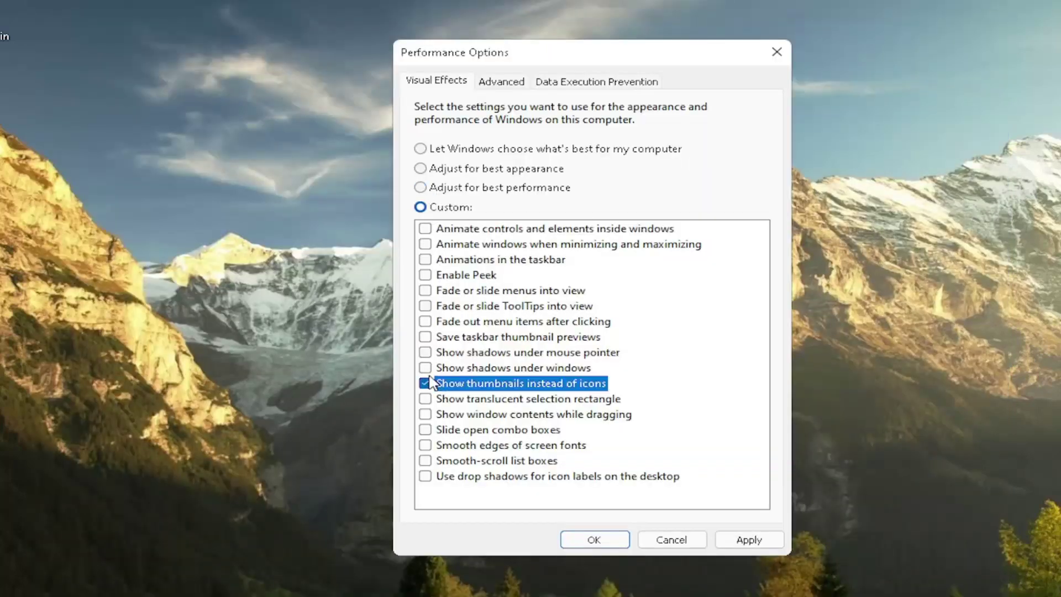
left_click(425, 321)
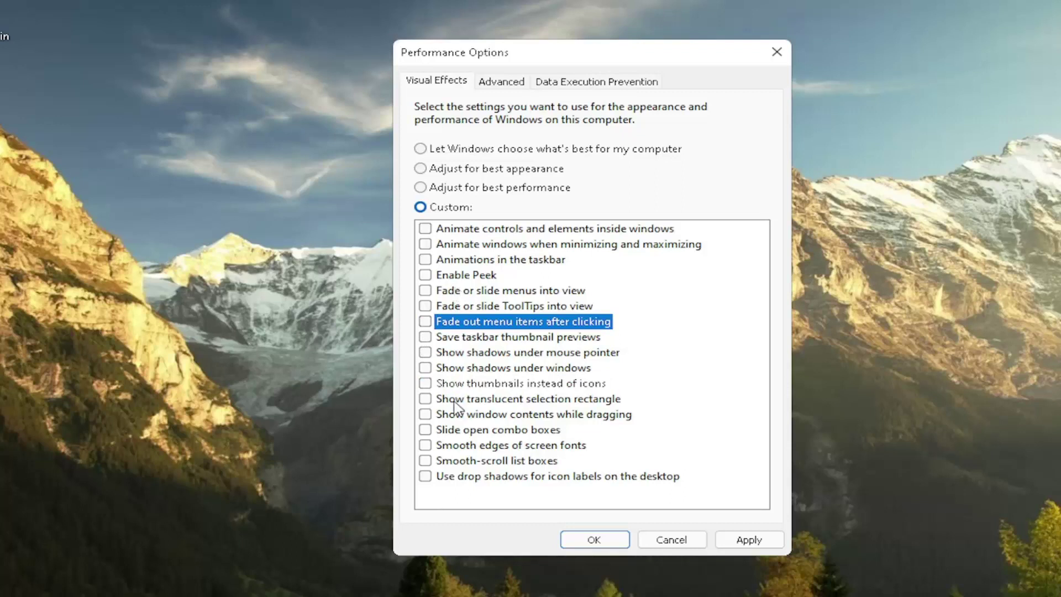
mouse_move(649, 44)
left_mouse_down()
mouse_move(564, 70)
mouse_move(362, 72)
mouse_move(621, 88)
mouse_move(653, 46)
left_mouse_up()
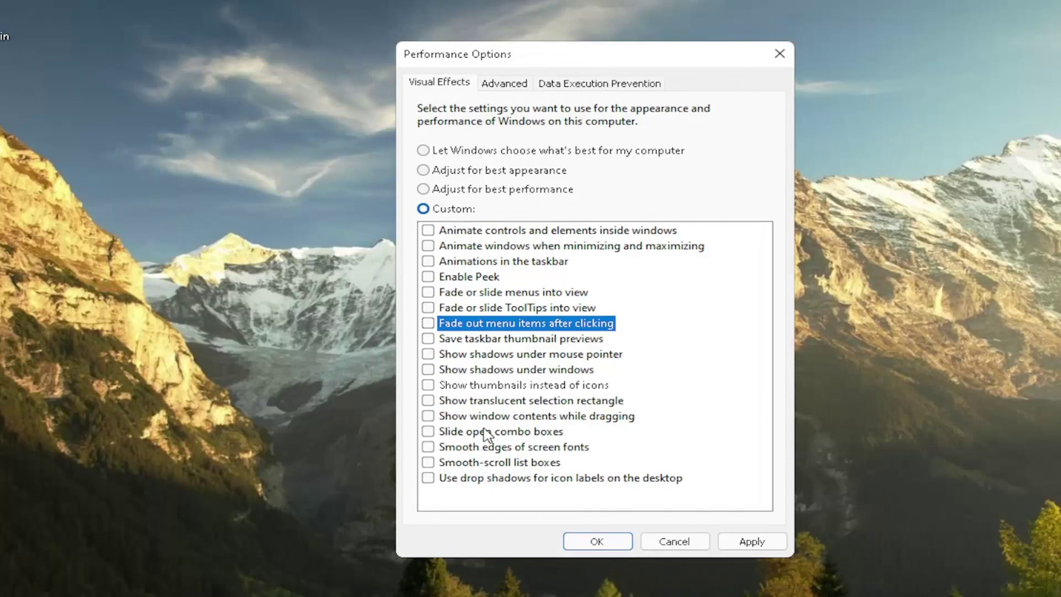
left_click(428, 415)
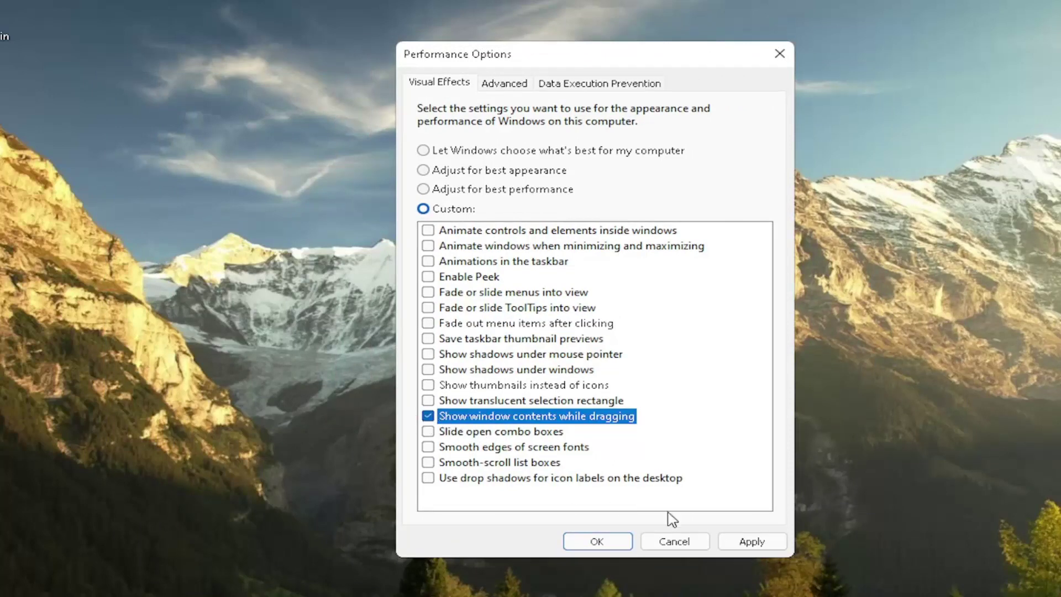
left_click(769, 545)
mouse_move(592, 64)
left_mouse_down()
mouse_move(693, 59)
mouse_move(592, 61)
left_mouse_up()
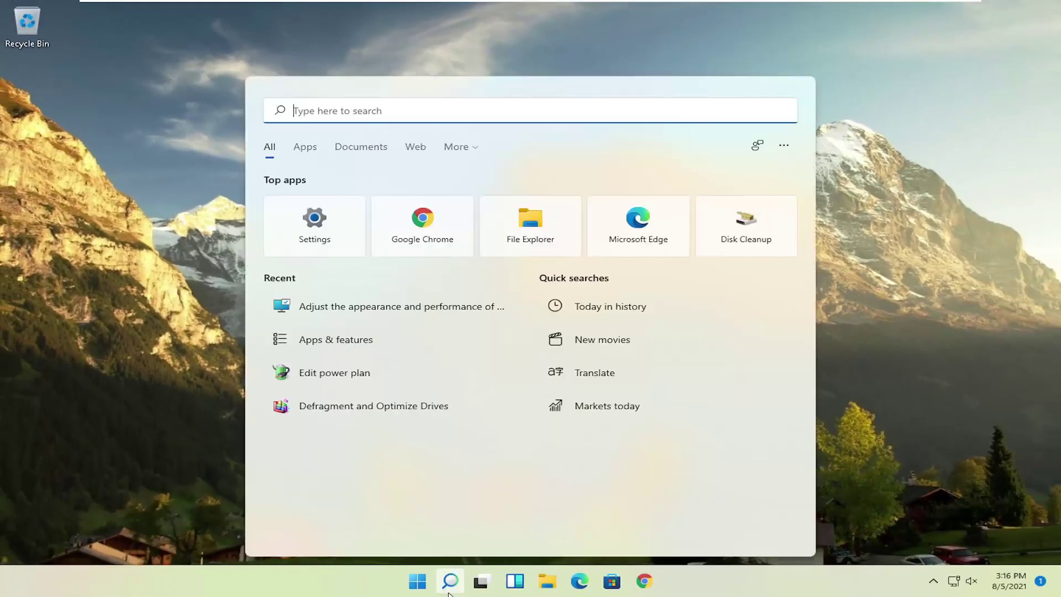
type("control")
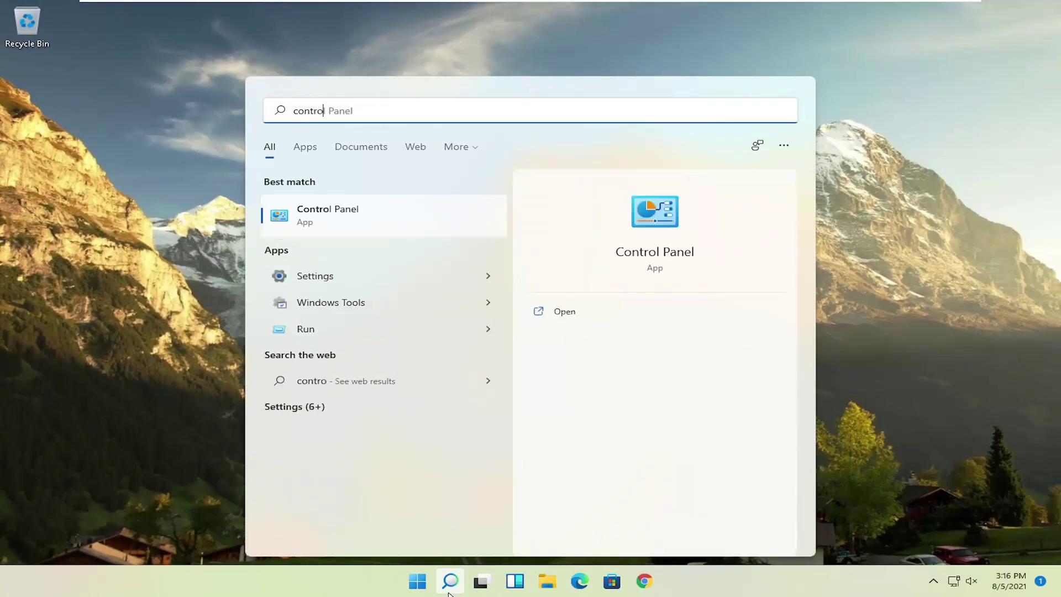
Open Control Panel from the search results with items viewed as Large icons.
left_click(340, 223)
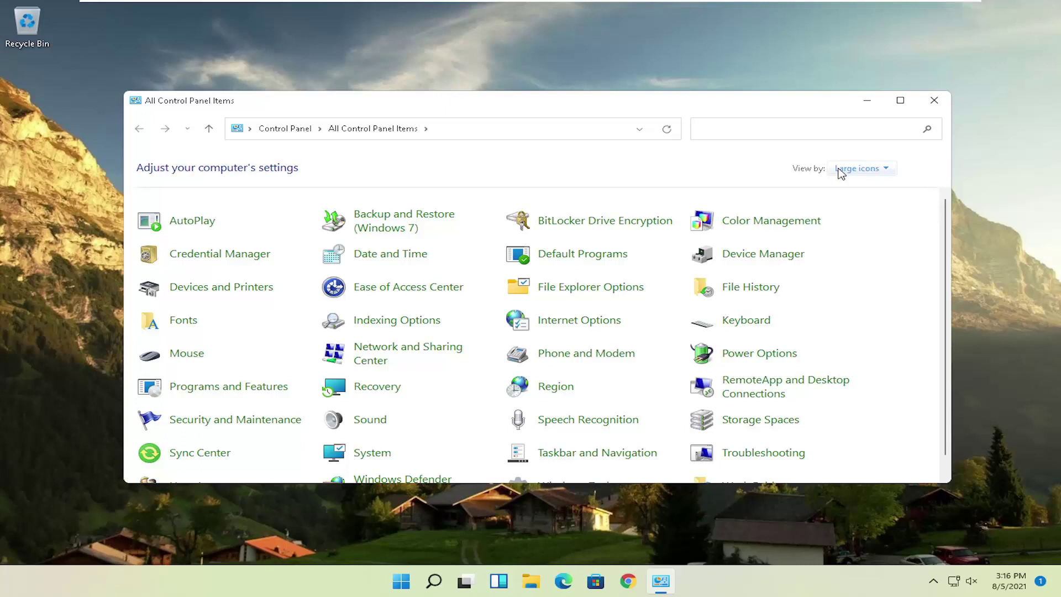
left_click(856, 168)
left_click(870, 207)
In Power Options, switch from Balanced to the High performance plan.
left_click(753, 357)
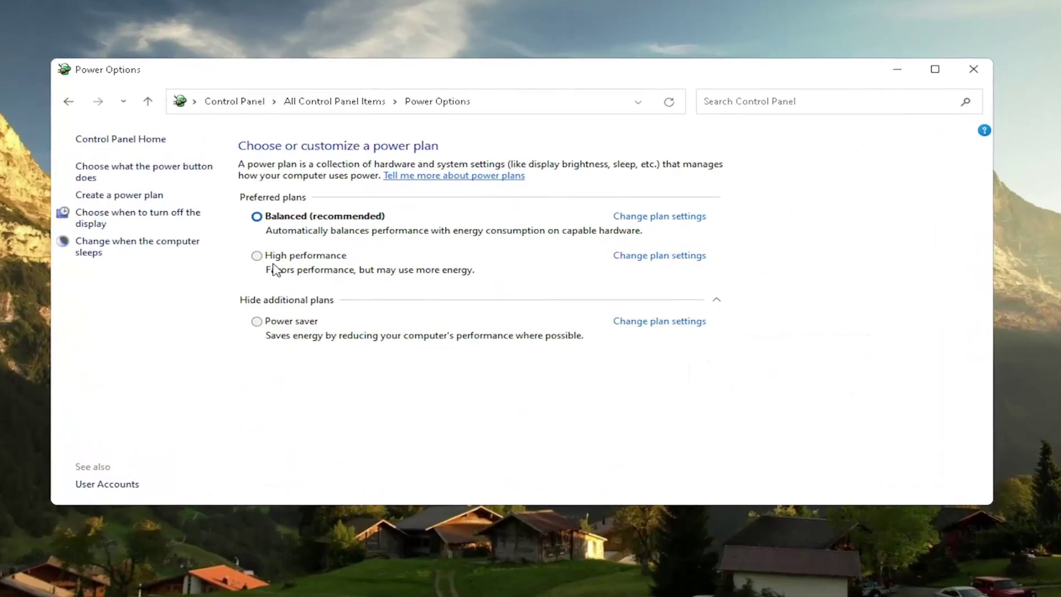
left_click(291, 300)
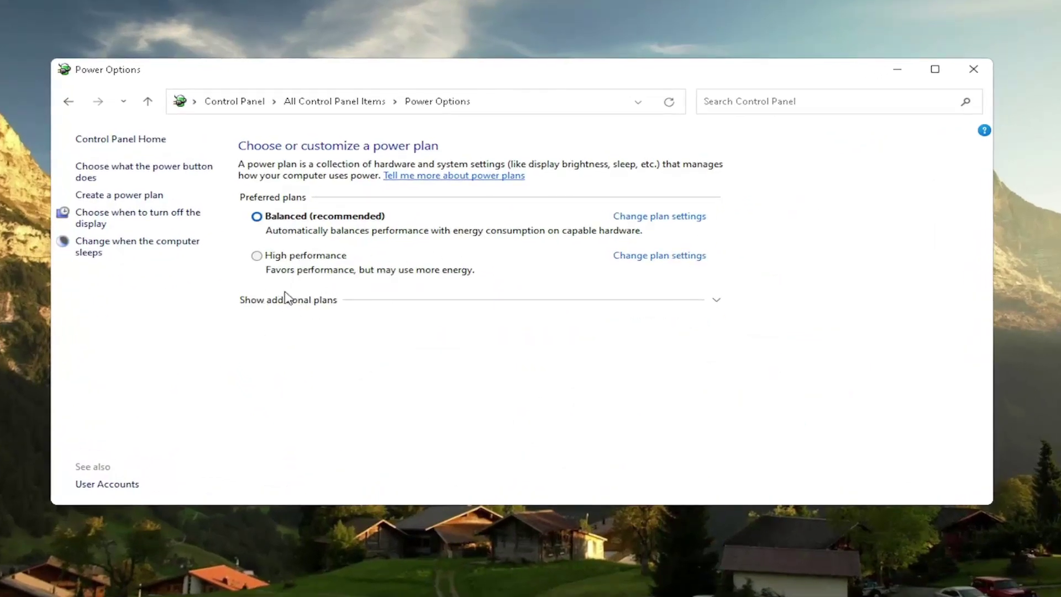
left_click(292, 301)
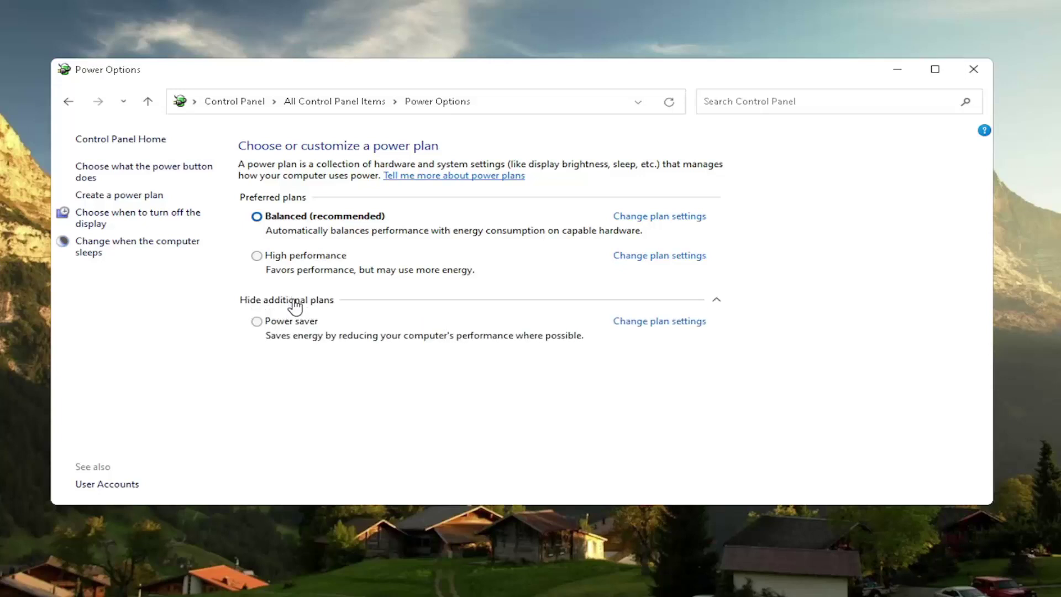
left_click(256, 256)
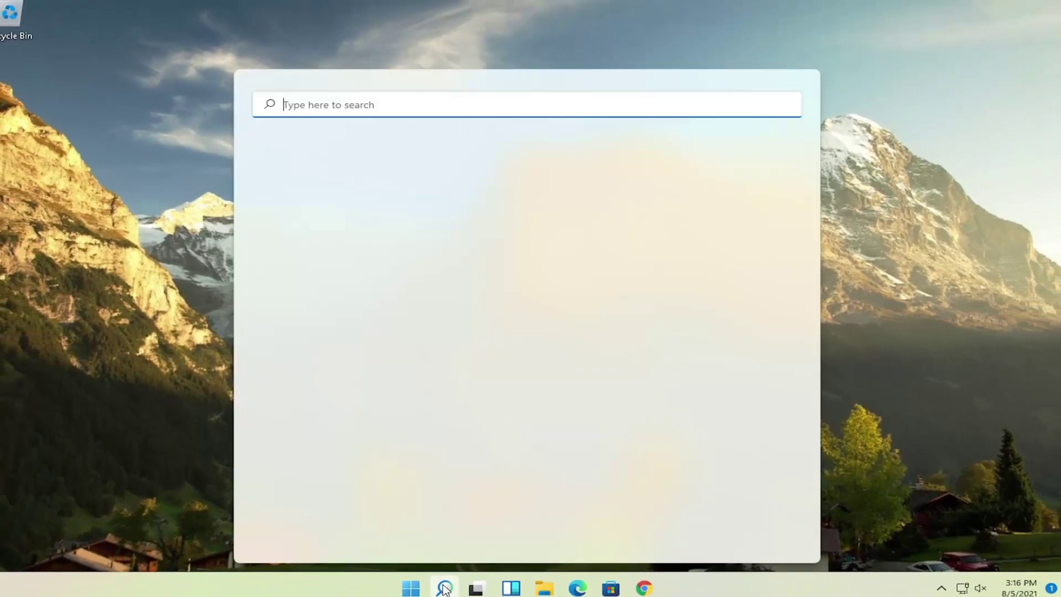
Run Disk Cleanup on drive C: including system files and permanently delete the checked files.
type("disk clean")
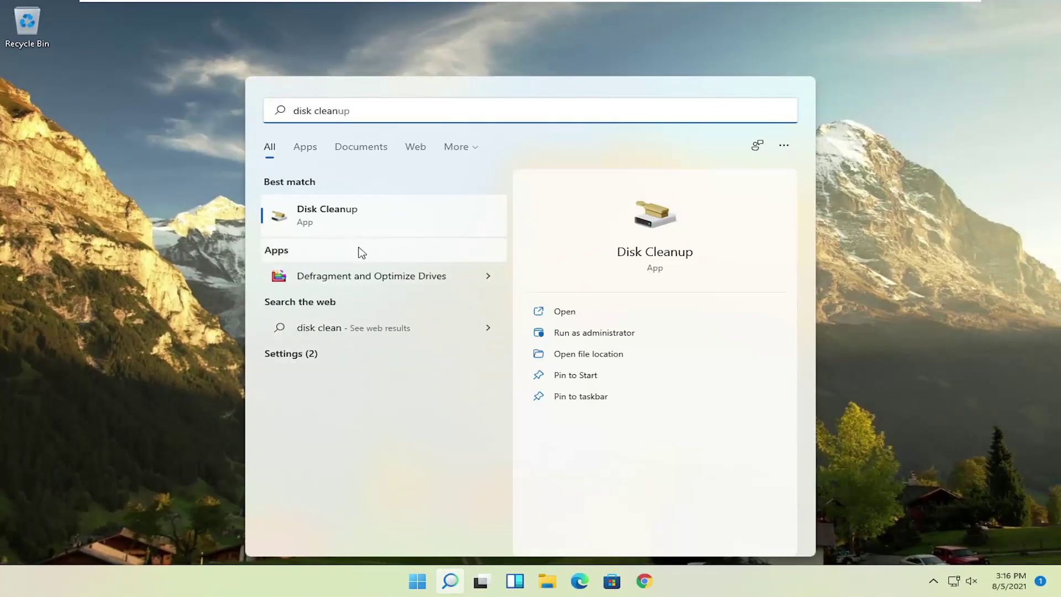
left_click(332, 214)
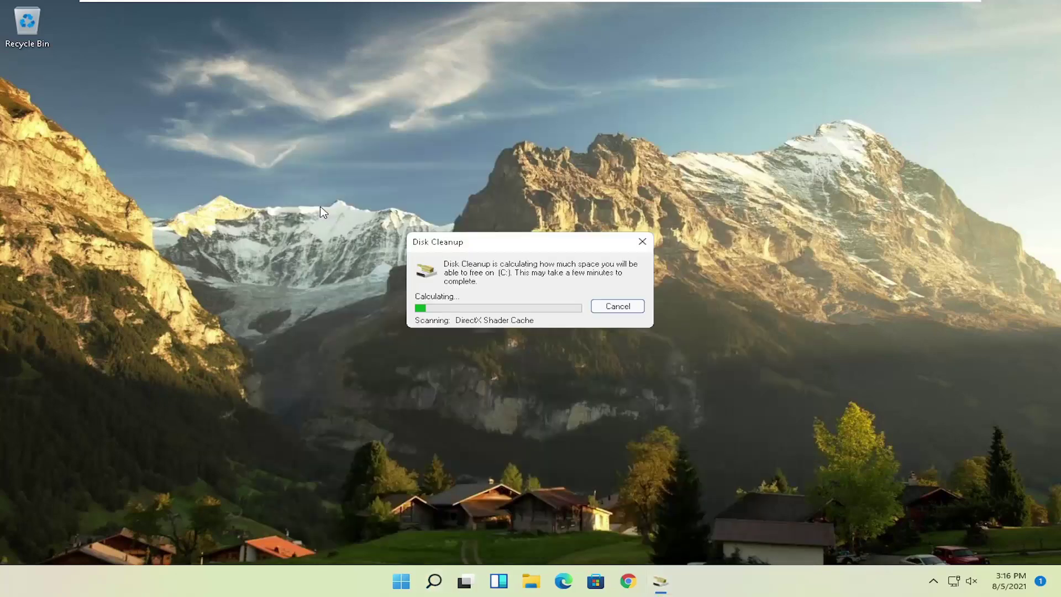
left_click_drag(254, 87, 482, 110)
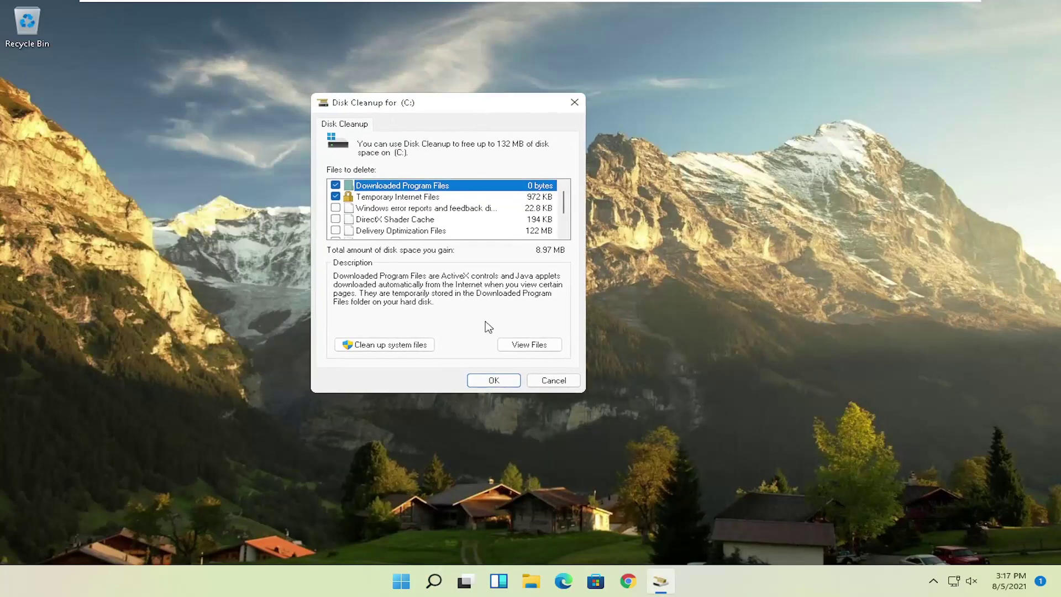
left_click(381, 349)
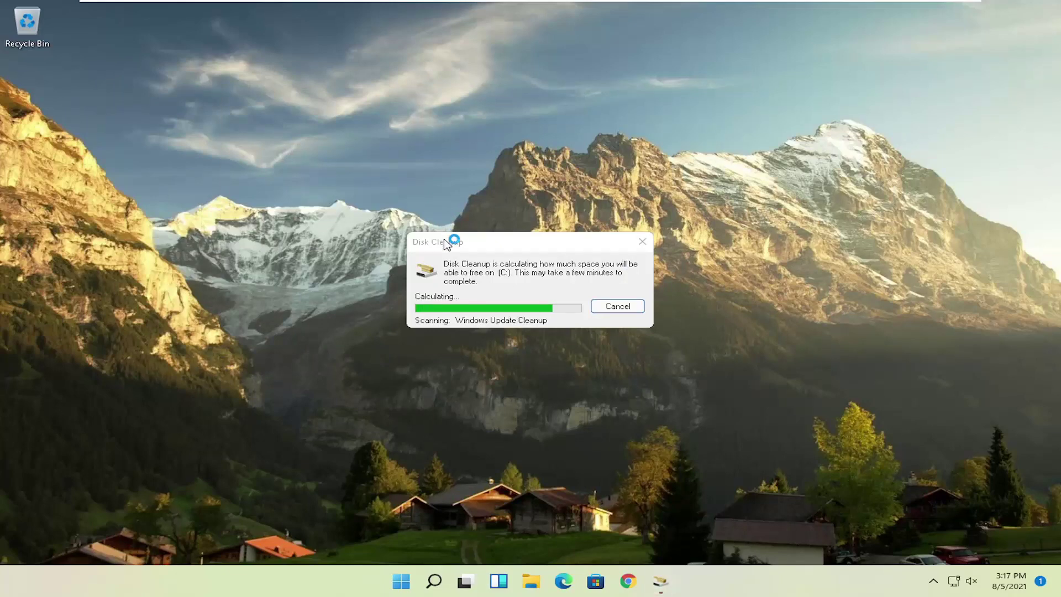
left_click_drag(261, 110, 492, 107)
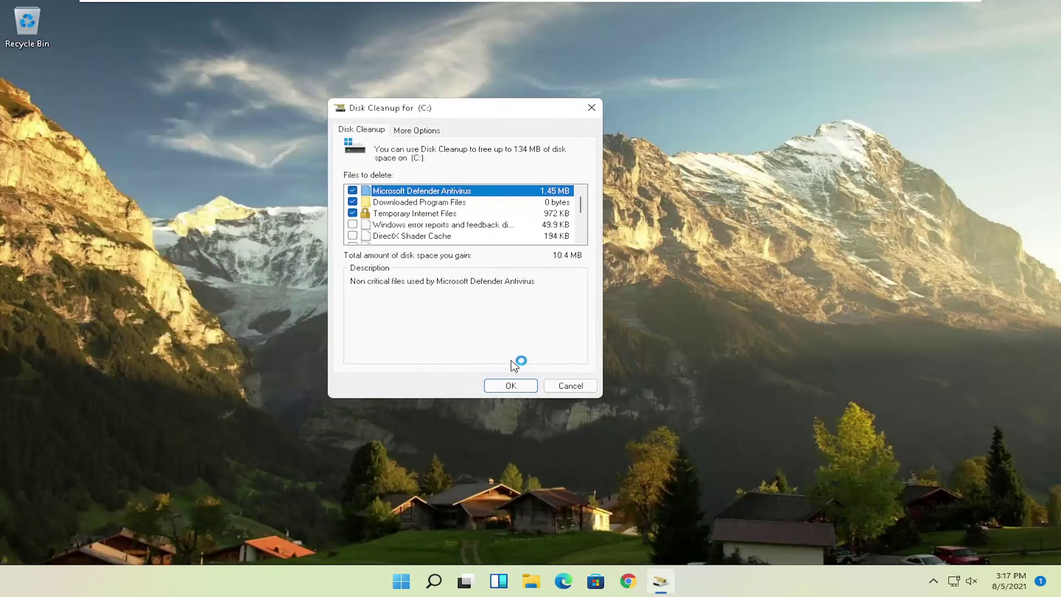
left_click(509, 385)
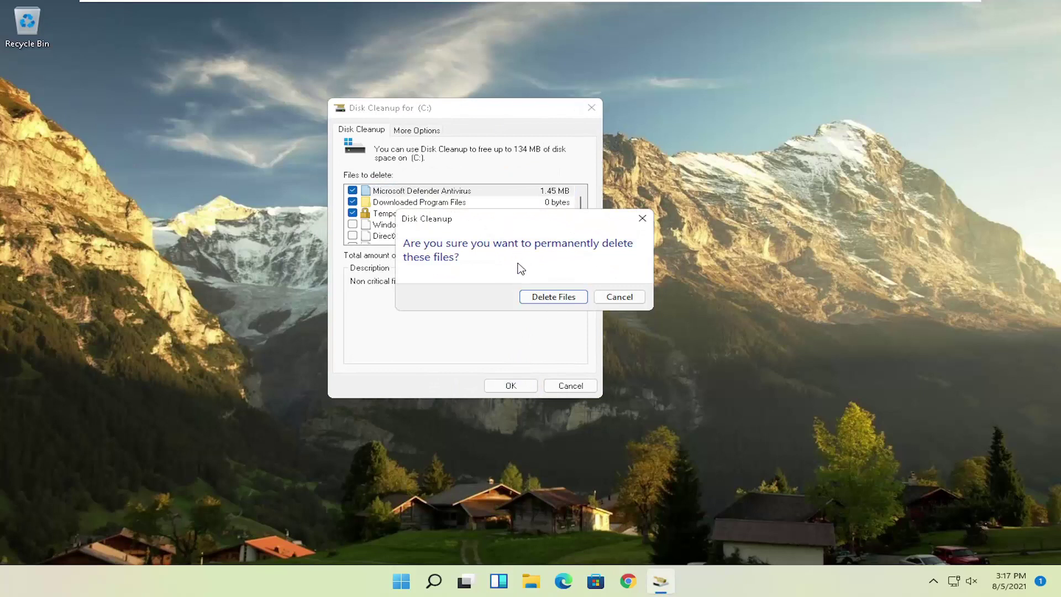
left_click(556, 297)
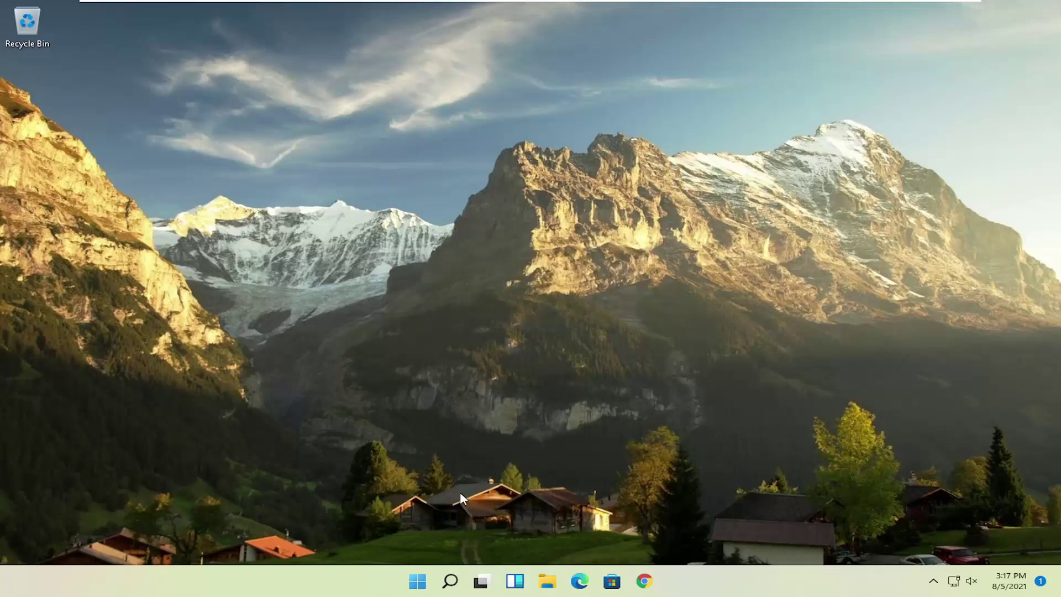
Search 'defrag' and optimize drive C: to 0% fragmented, then close the window.
left_click(451, 581)
type("d")
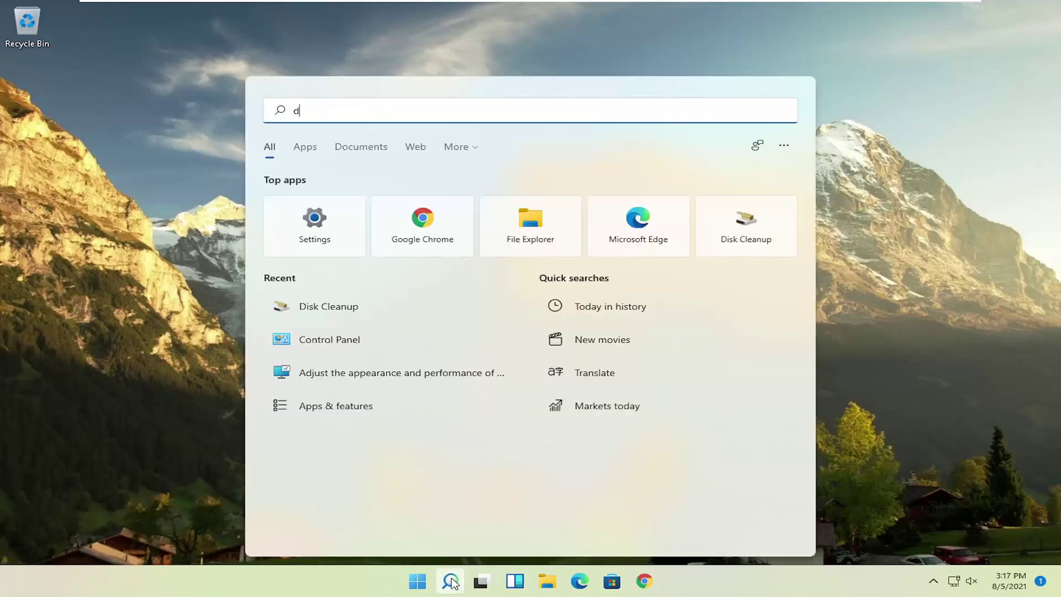
type("efrag")
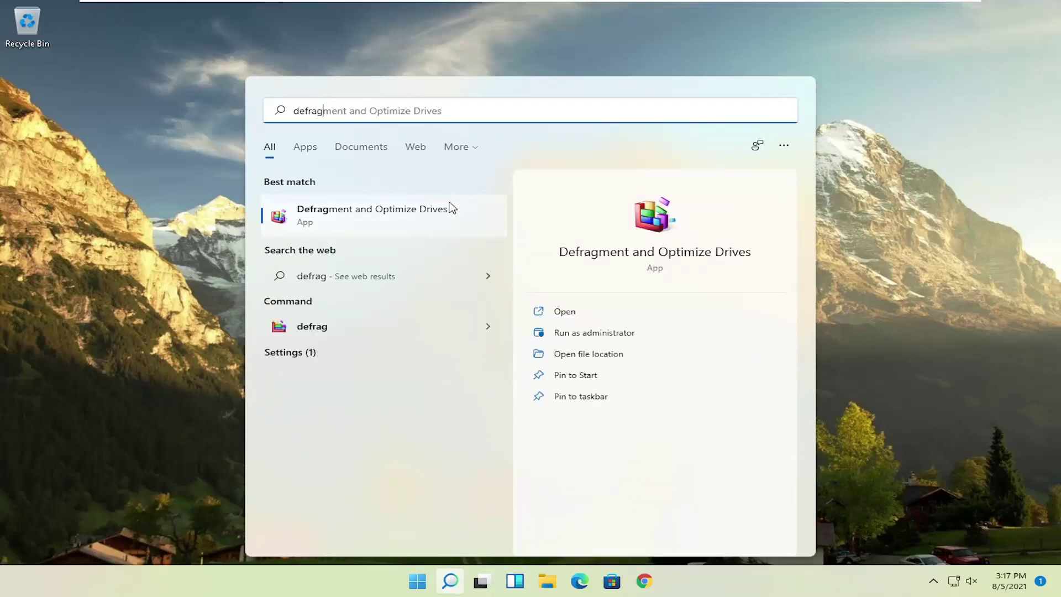
left_click(384, 218)
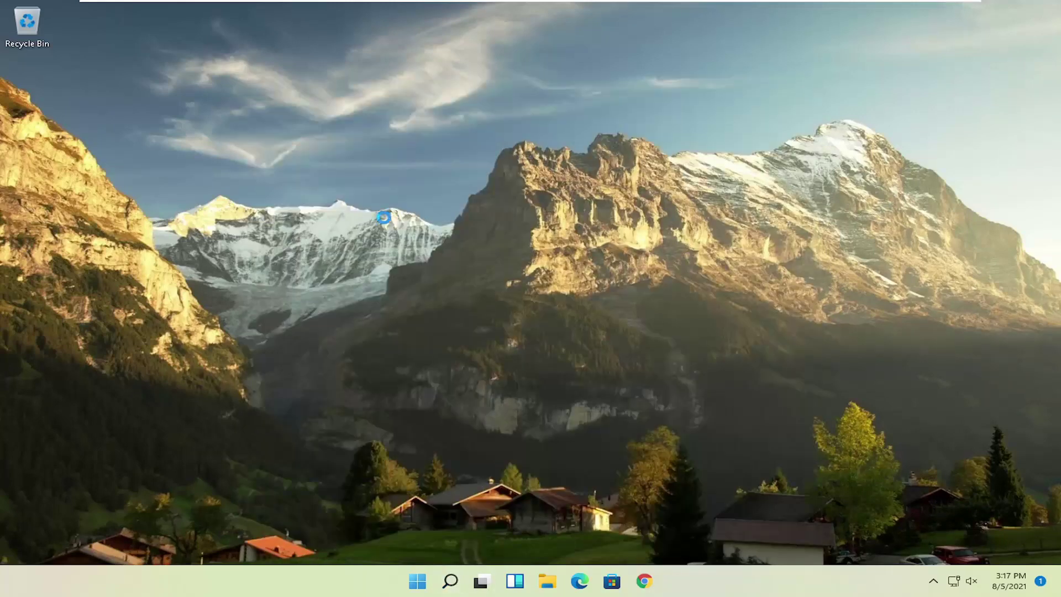
left_click_drag(441, 140, 425, 113)
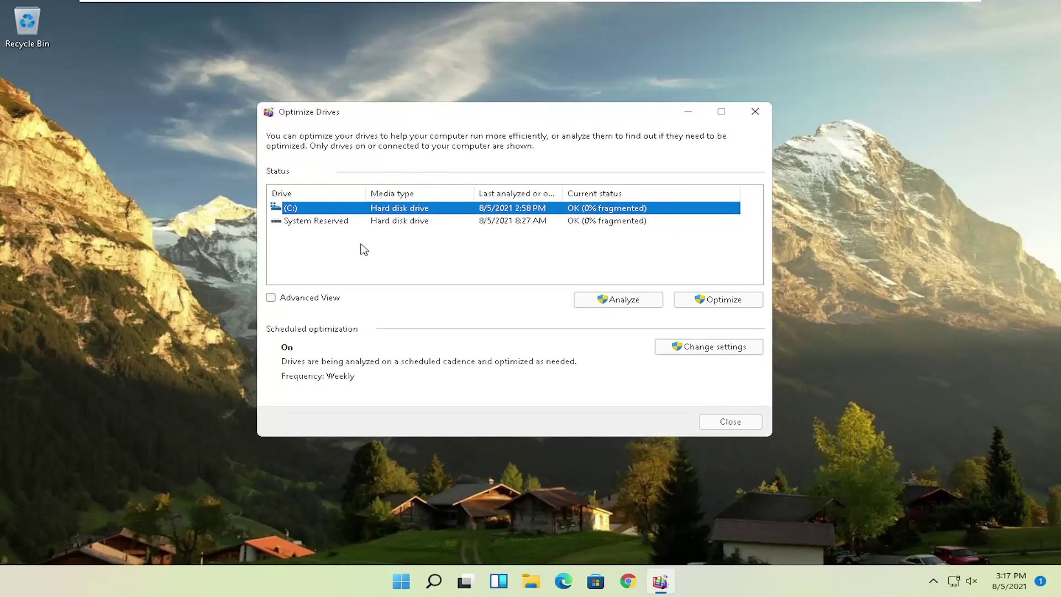
left_click(299, 221)
left_click(301, 209)
left_click(719, 300)
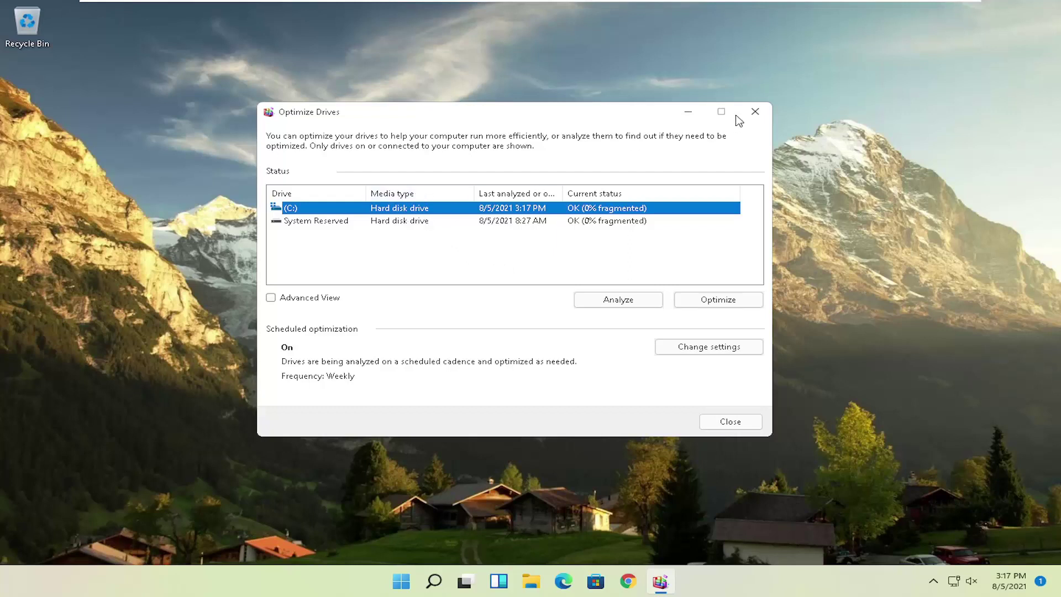
left_click(755, 112)
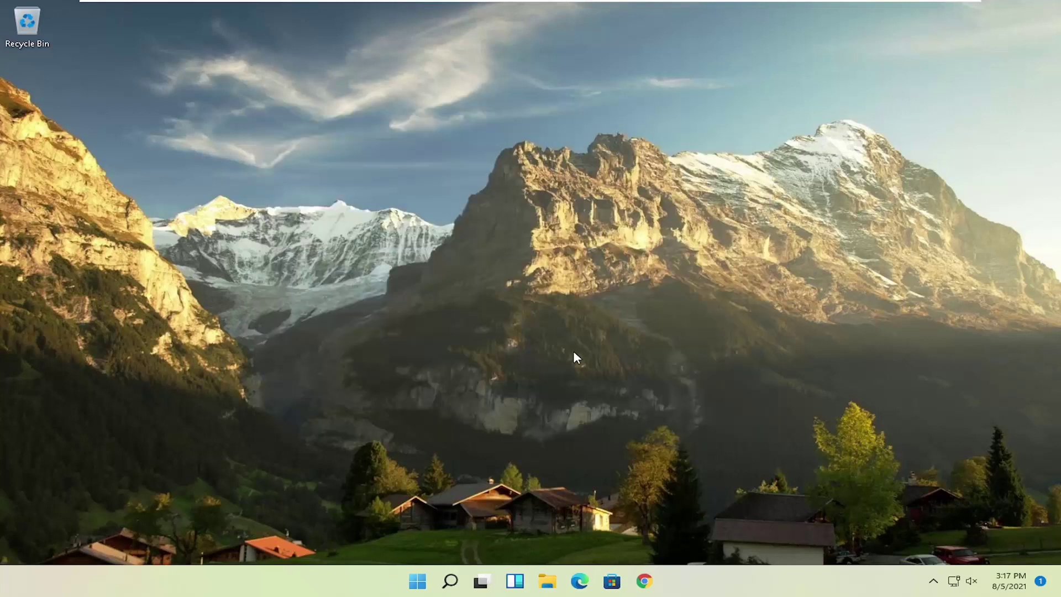
Launch Command Prompt from a 'cmd' search as administrator, approving User Account Control.
left_click(449, 581)
type("cmd")
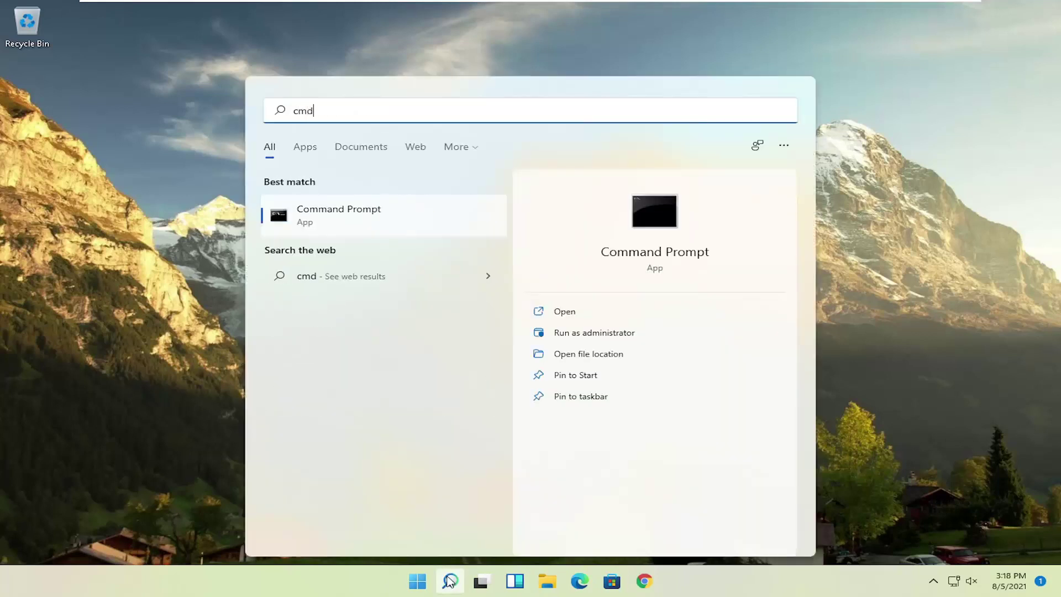
right_click(335, 215)
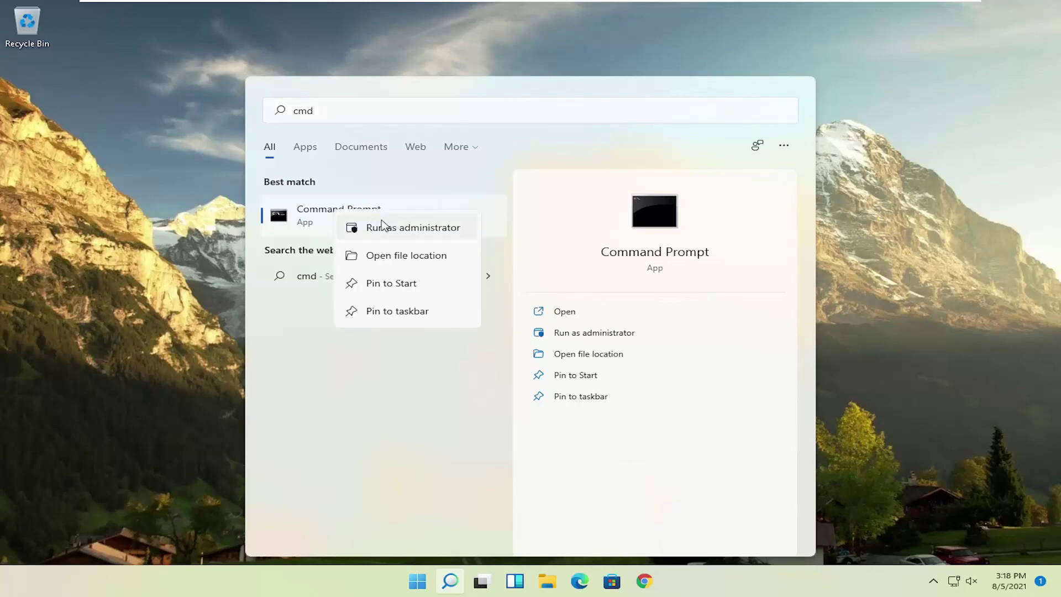
left_click(397, 231)
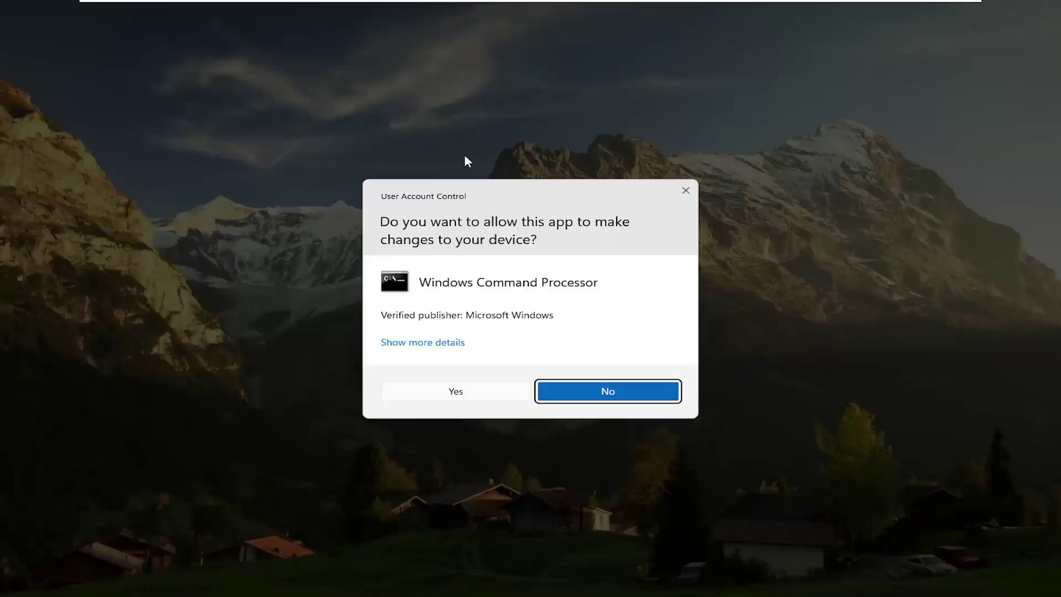
left_click(457, 391)
left_click_drag(433, 116, 476, 97)
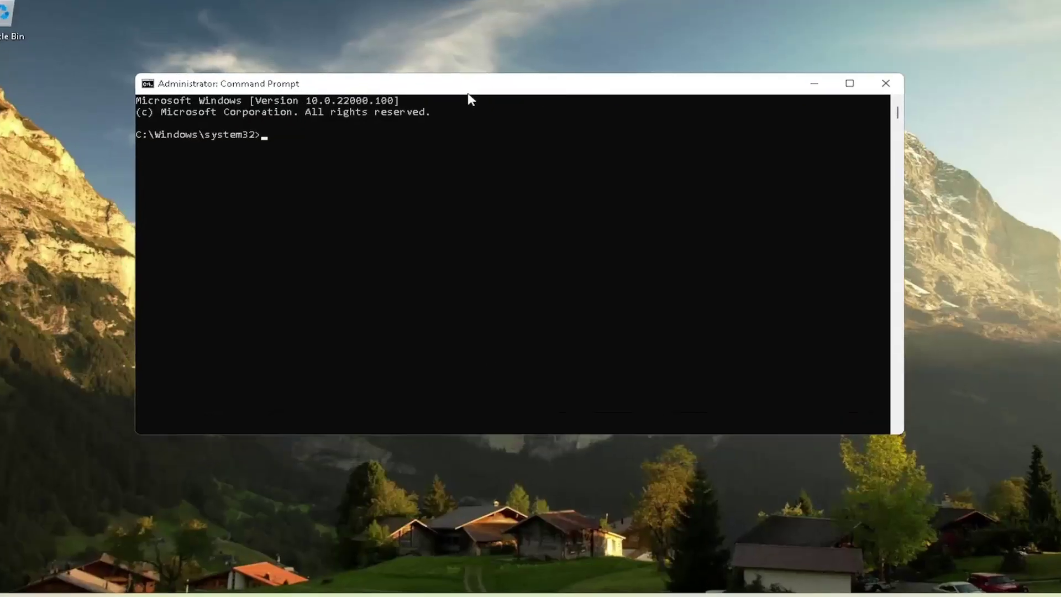
Enter the sfc /scannow command at the administrator prompt without running it yet.
type("sfc /s")
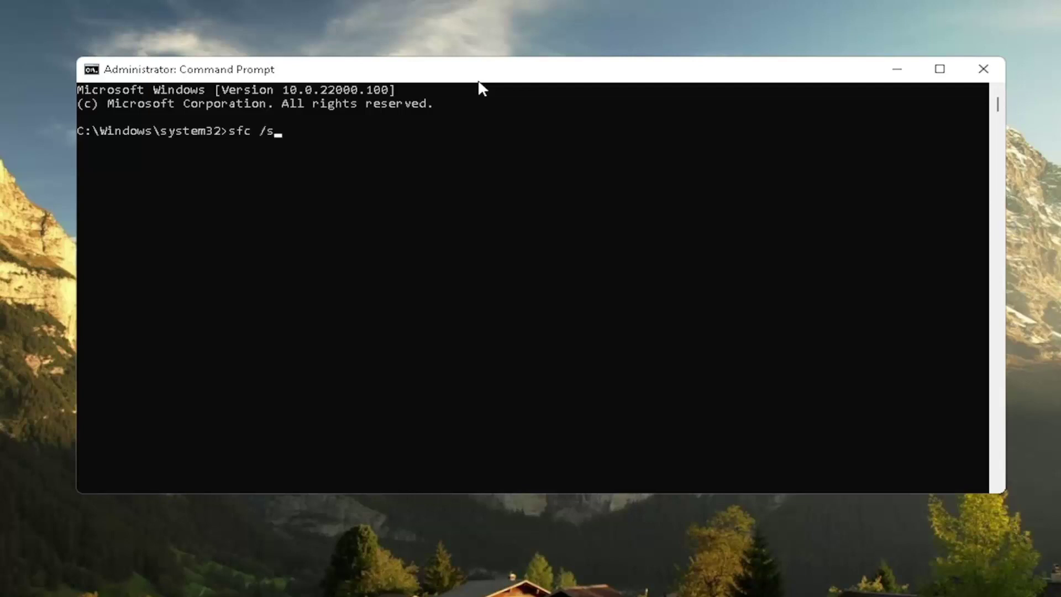
type("cannow")
Run sfc /scannow and let verification reach 100% with no integrity violations found.
key("Return")
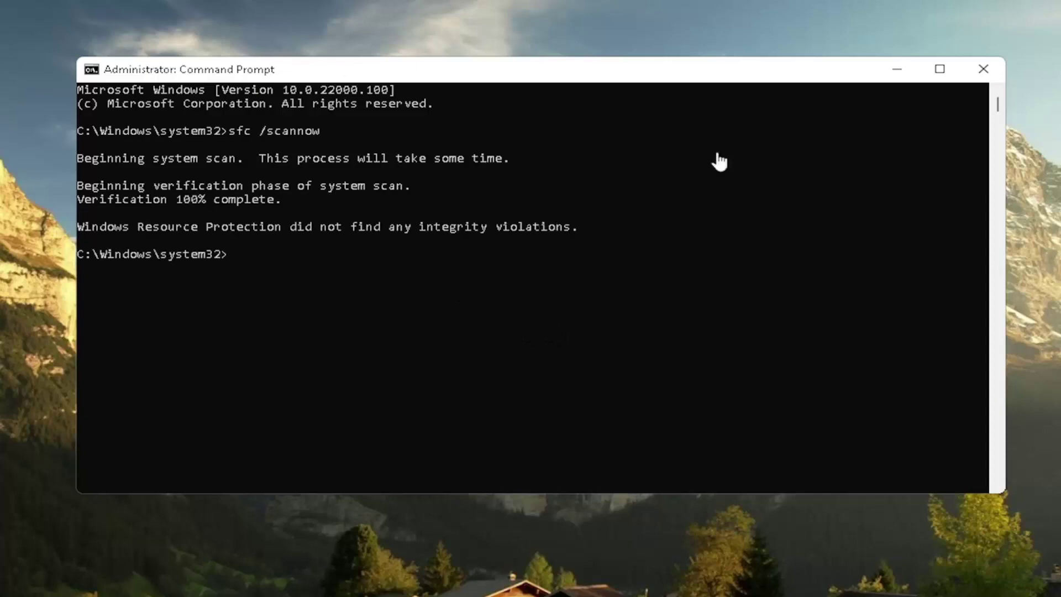
Close the Command Prompt window now that the SFC scan has finished.
left_click(932, 76)
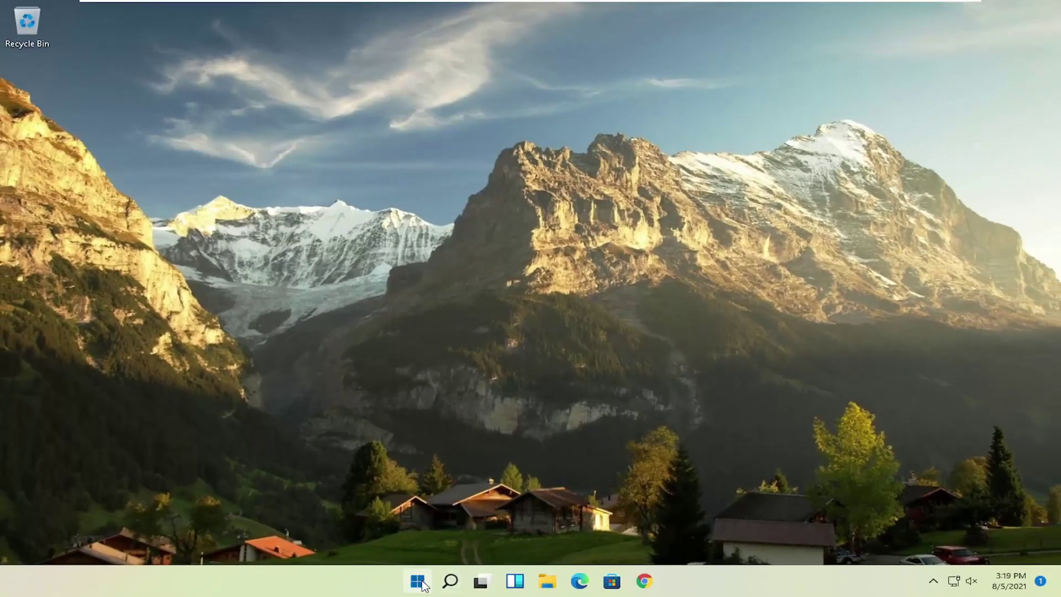